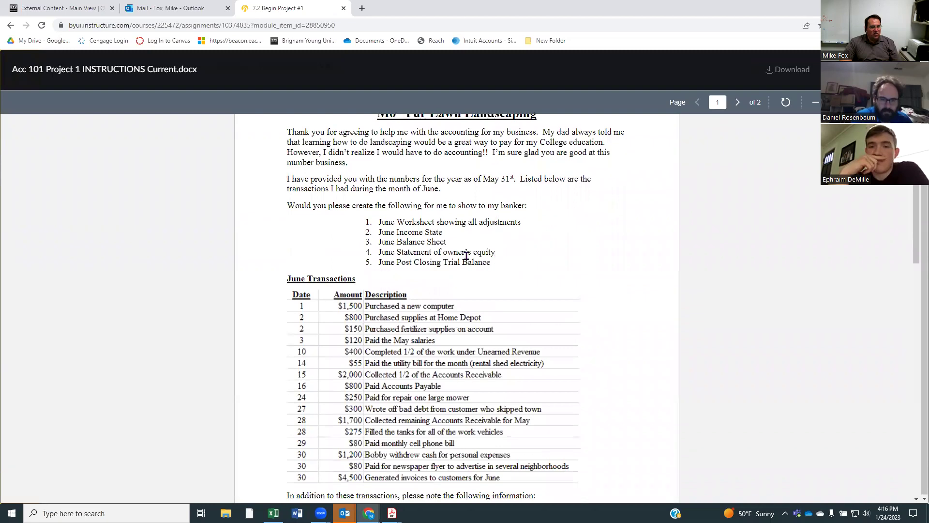
Step: Review the June transactions, the additional information and the project requirements in the Project 1 instructions document
{"action": "scroll", "coordinate": [426, 239], "scroll_direction": "down", "scroll_amount": 1}
{"action": "scroll", "coordinate": [426, 239], "scroll_direction": "down", "scroll_amount": 3}
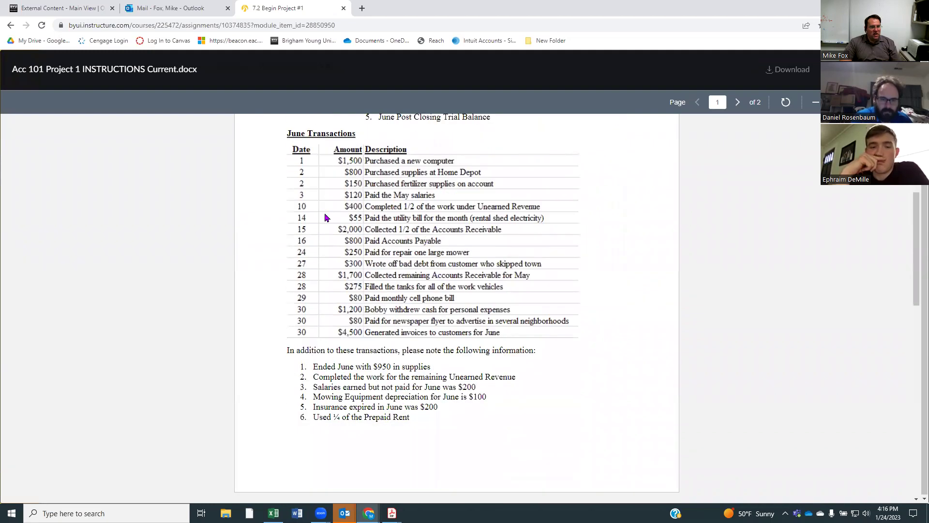
{"action": "scroll", "coordinate": [495, 290], "scroll_direction": "down", "scroll_amount": 3}
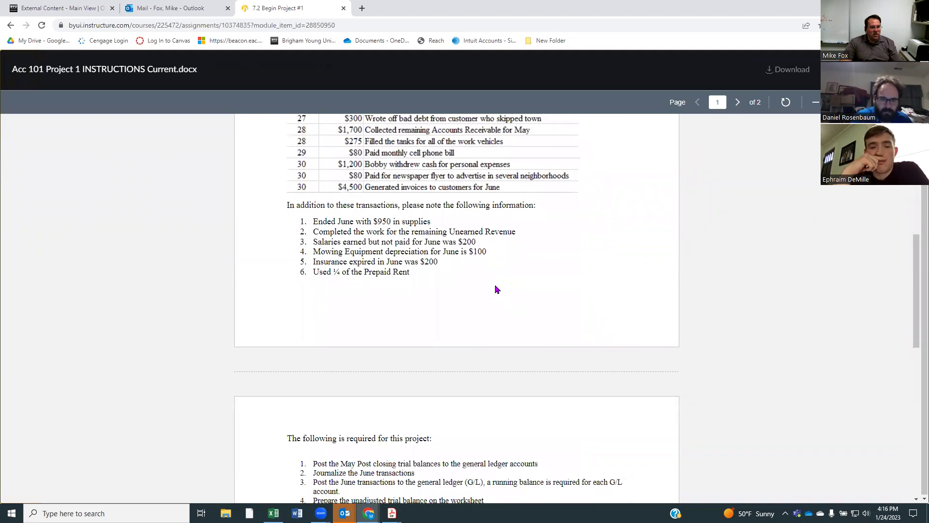
{"action": "scroll", "coordinate": [494, 290], "scroll_direction": "down", "scroll_amount": 5}
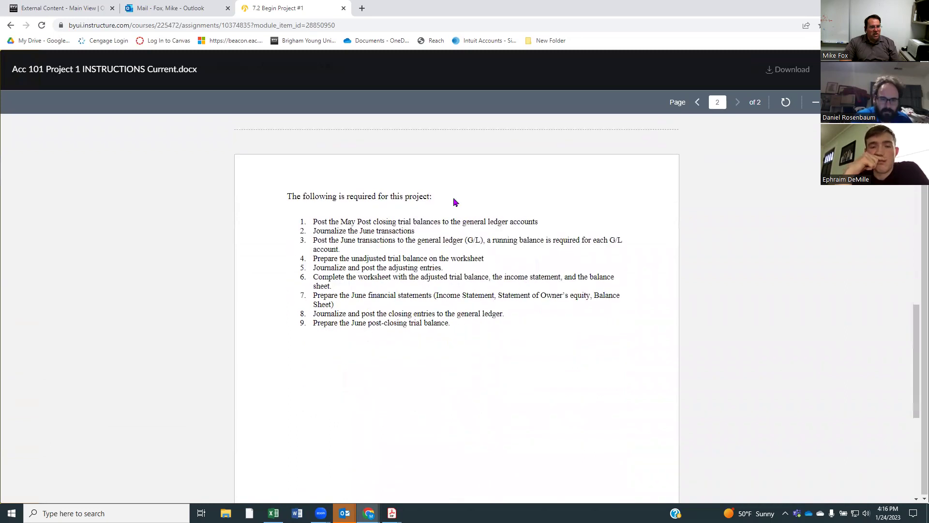
{"action": "scroll", "coordinate": [455, 202], "scroll_direction": "up", "scroll_amount": 6}
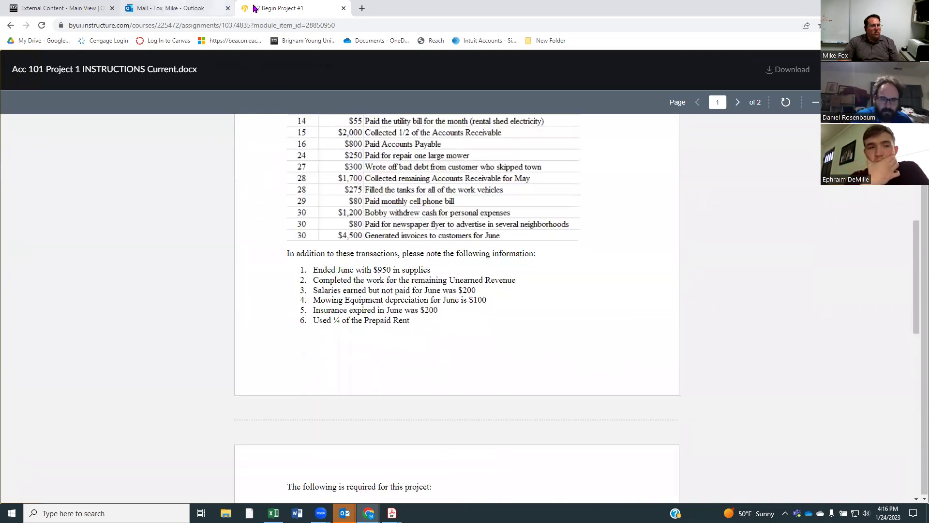
Step: Preview Acc 101 Project 1 Template and Start File current.xlsx from the 7.2 Begin Project #1 assignment and download it for Excel
{"action": "left_click", "coordinate": [10, 25]}
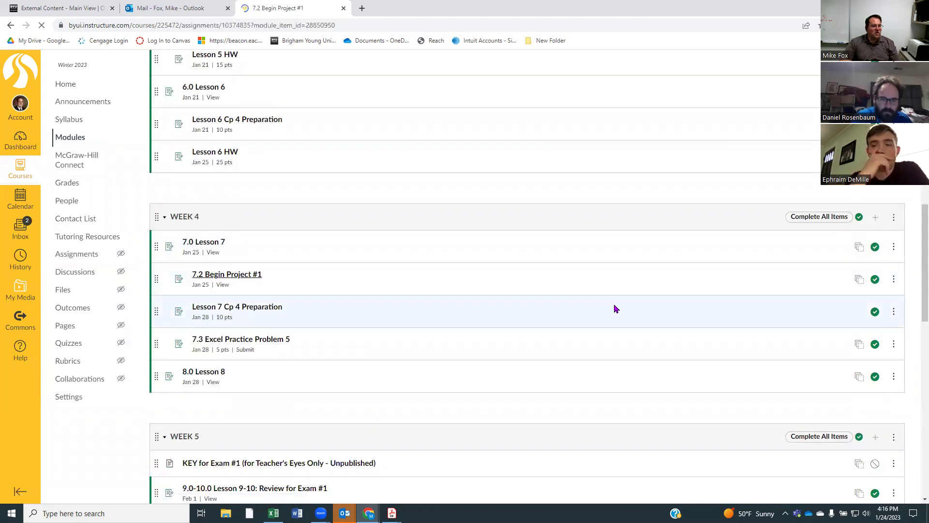
{"action": "left_click", "coordinate": [310, 192]}
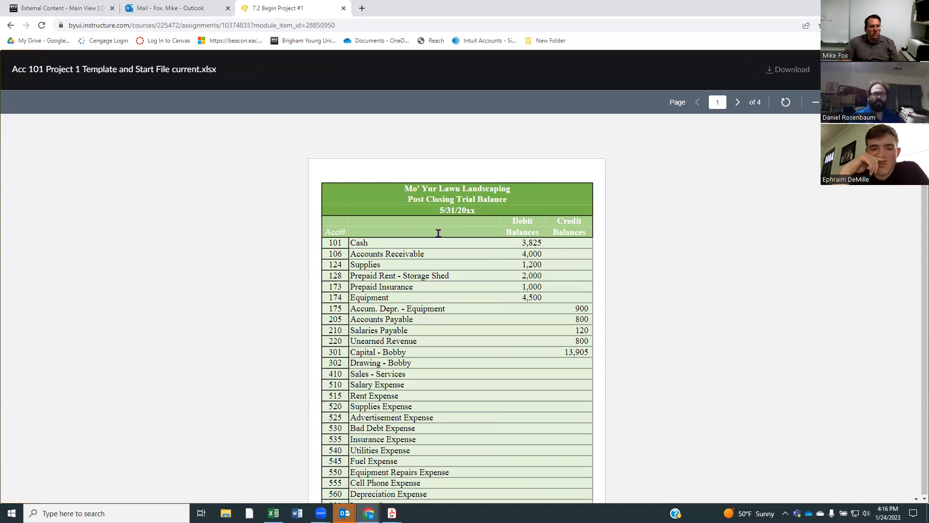
{"action": "scroll", "coordinate": [506, 251], "scroll_direction": "down", "scroll_amount": 1}
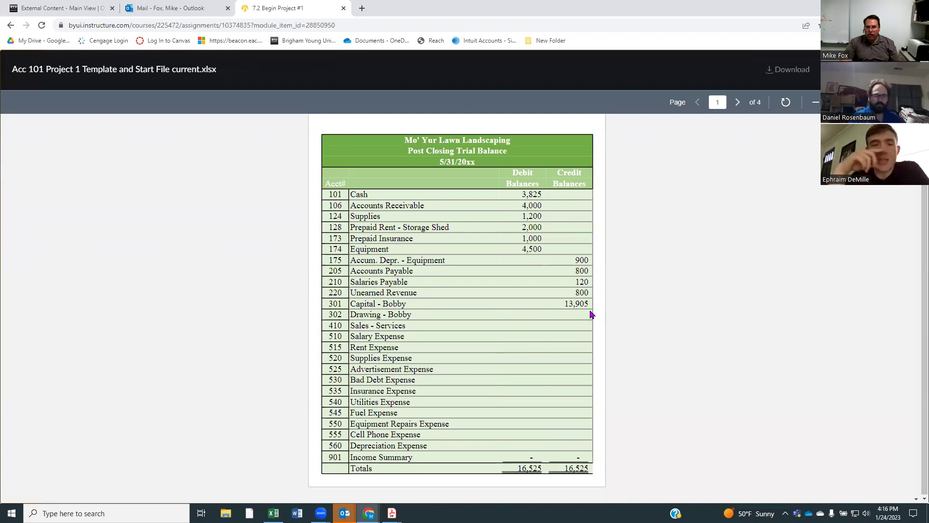
{"action": "left_click", "coordinate": [791, 70]}
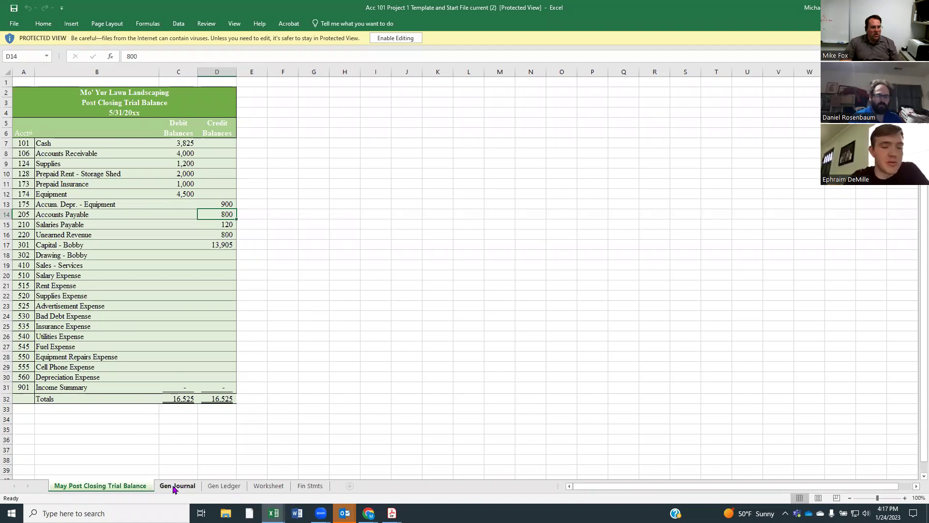
Step: Look through the Gen Journal, Gen Ledger, Worksheet and Fin Stmts sheets, ending on the May Post Closing Trial Balance sheet
{"action": "left_click", "coordinate": [176, 486]}
{"action": "left_click", "coordinate": [219, 487]}
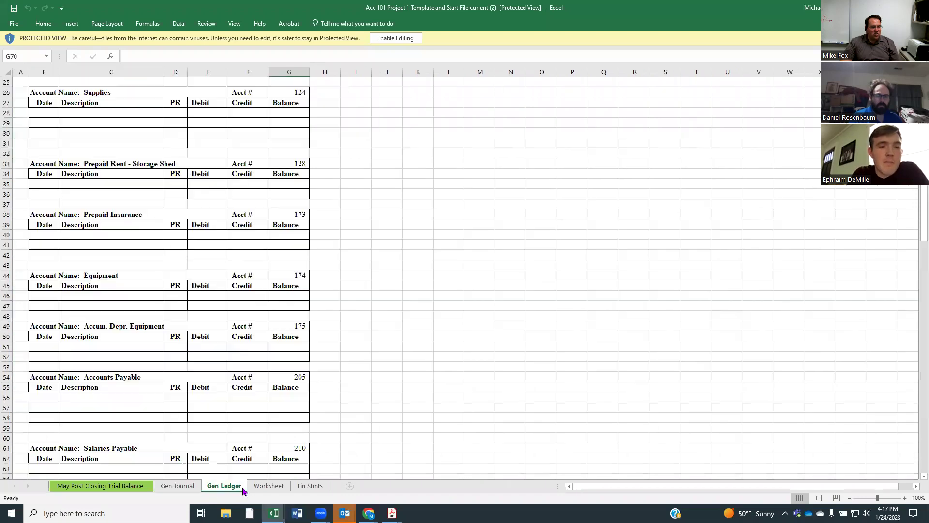
{"action": "left_click", "coordinate": [287, 487]}
{"action": "left_click", "coordinate": [310, 486]}
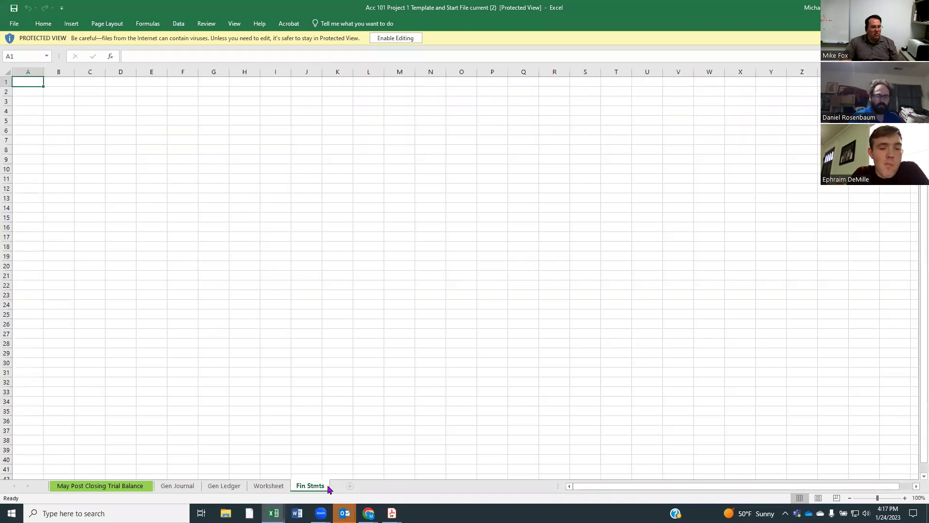
{"action": "left_click", "coordinate": [186, 486]}
{"action": "left_click", "coordinate": [223, 488]}
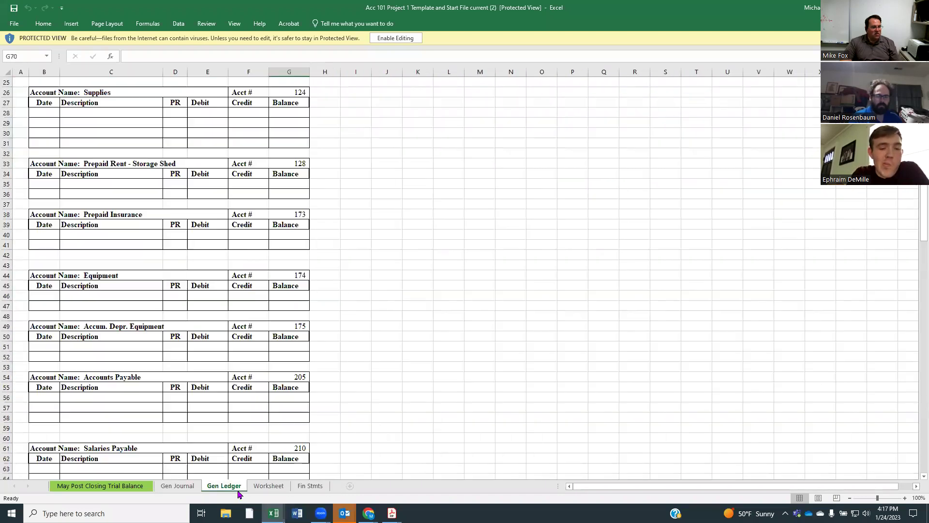
{"action": "left_click", "coordinate": [267, 488]}
{"action": "left_click", "coordinate": [297, 489]}
{"action": "left_click", "coordinate": [220, 487]}
{"action": "left_click", "coordinate": [186, 488]}
{"action": "left_click", "coordinate": [129, 488]}
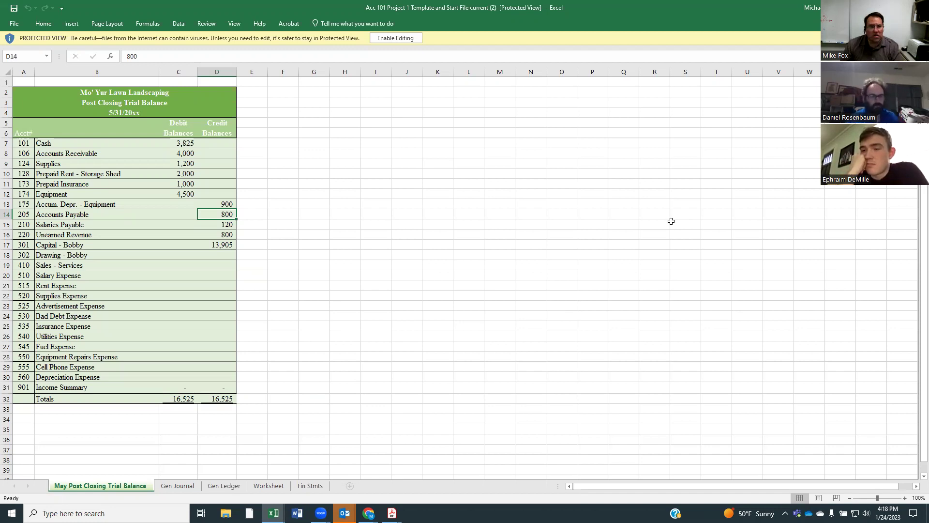
Step: Switch to the browser, return to the assignment page, and reopen the Project 1 Template and Start File
{"action": "key", "text": "alt+Tab"}
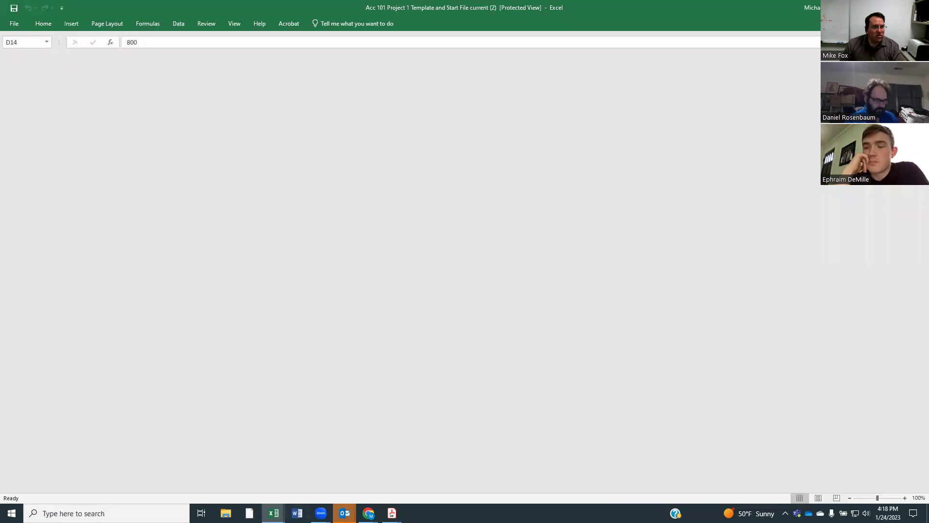
{"action": "key", "text": "alt+Tab"}
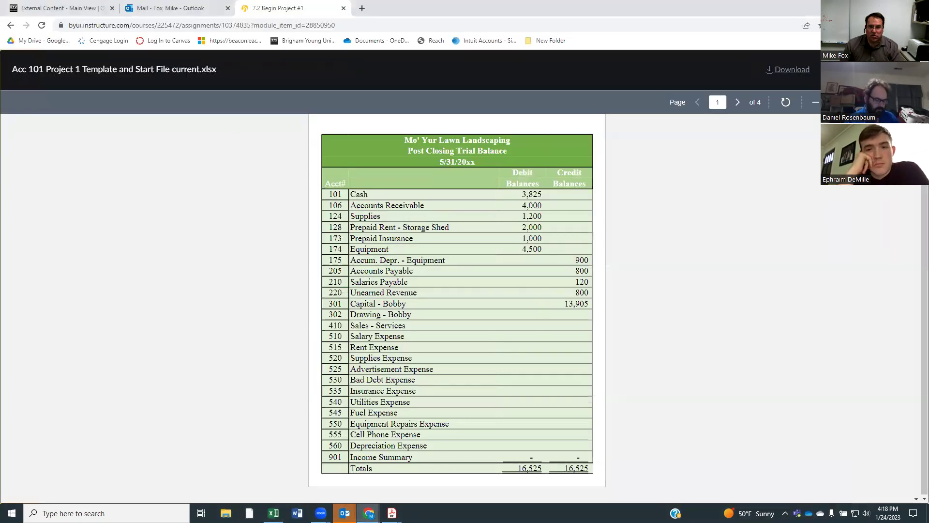
{"action": "key", "text": "Escape"}
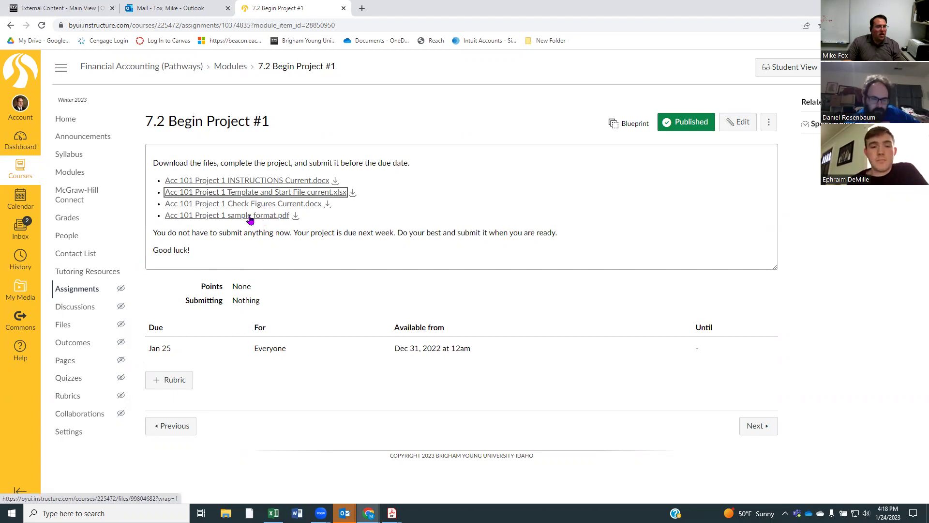
{"action": "left_click", "coordinate": [260, 192]}
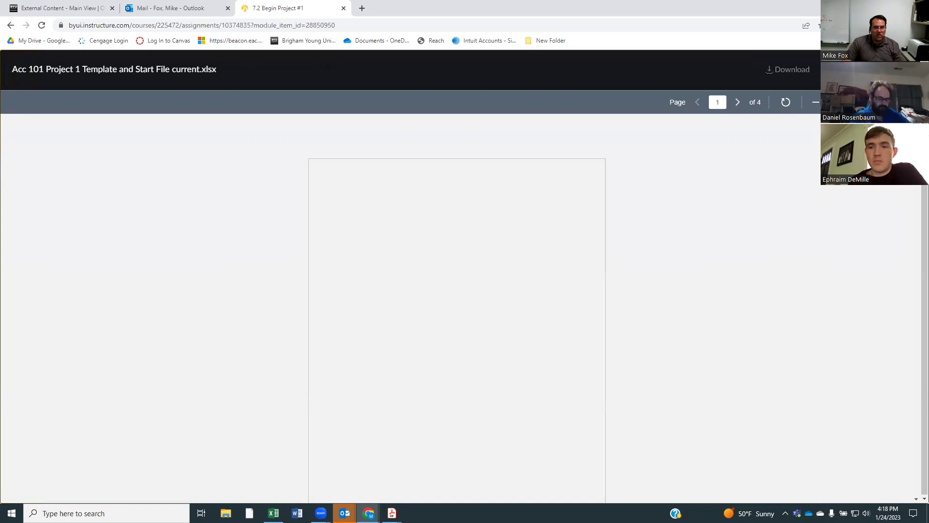
{"action": "left_click", "coordinate": [788, 69]}
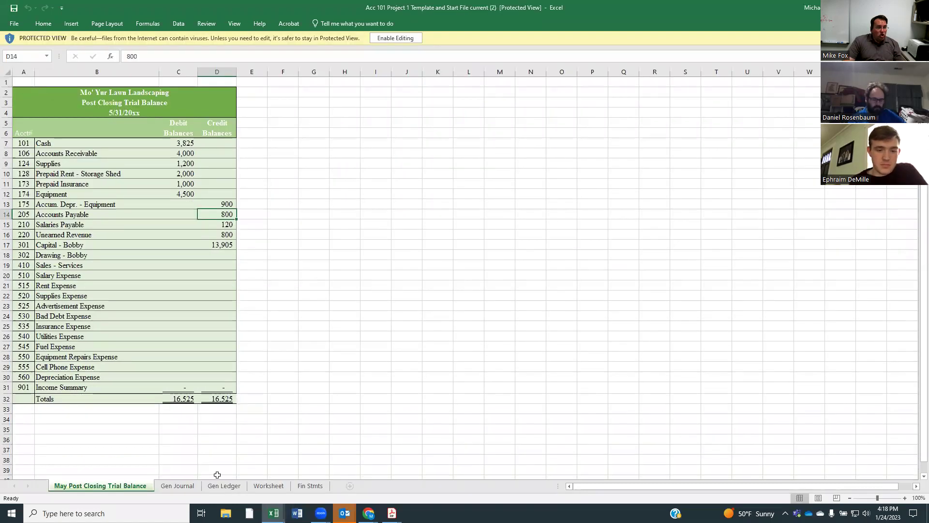
Step: Show the template workbook's general journal, general ledger, worksheet and financial statements sheets in order
{"action": "left_click", "coordinate": [181, 485]}
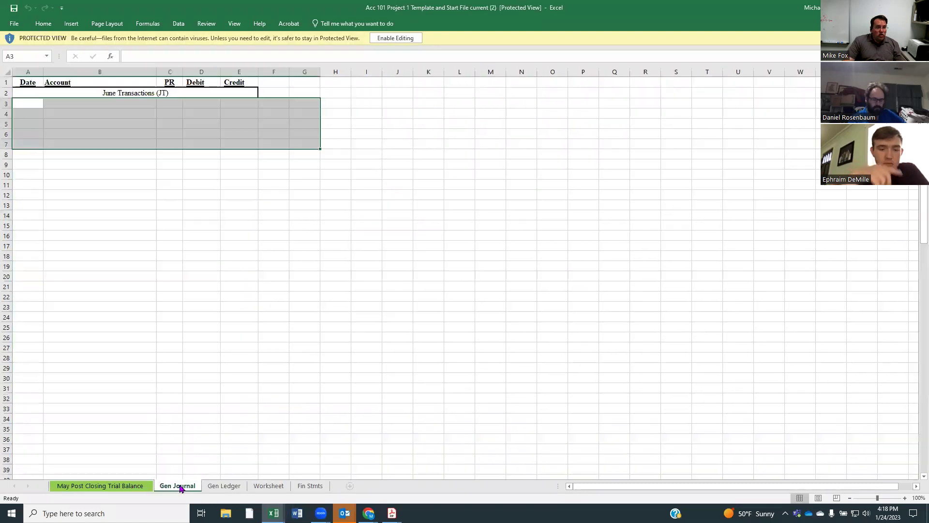
{"action": "left_click", "coordinate": [220, 486]}
{"action": "left_click", "coordinate": [267, 486]}
{"action": "left_click", "coordinate": [305, 485]}
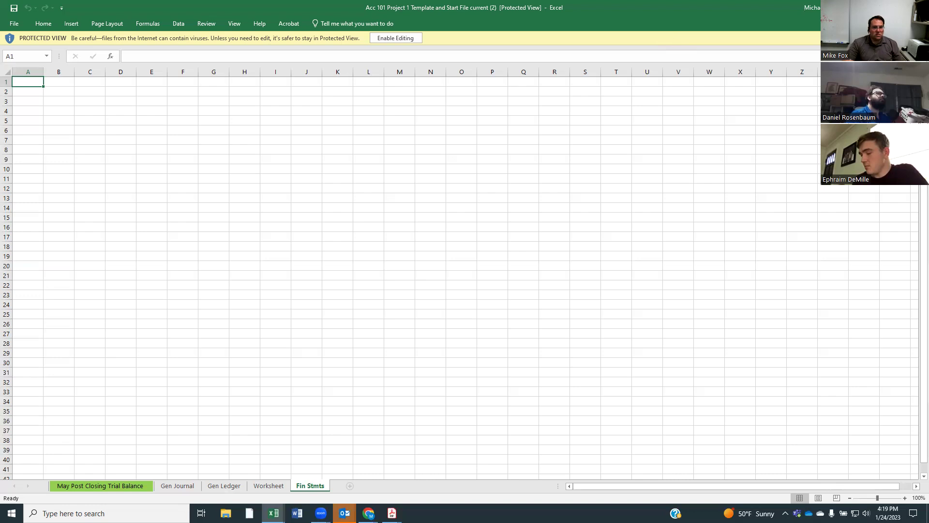
Step: Switch back to the browser and view the May post closing trial balance in the template preview
{"action": "key", "text": "alt+Tab"}
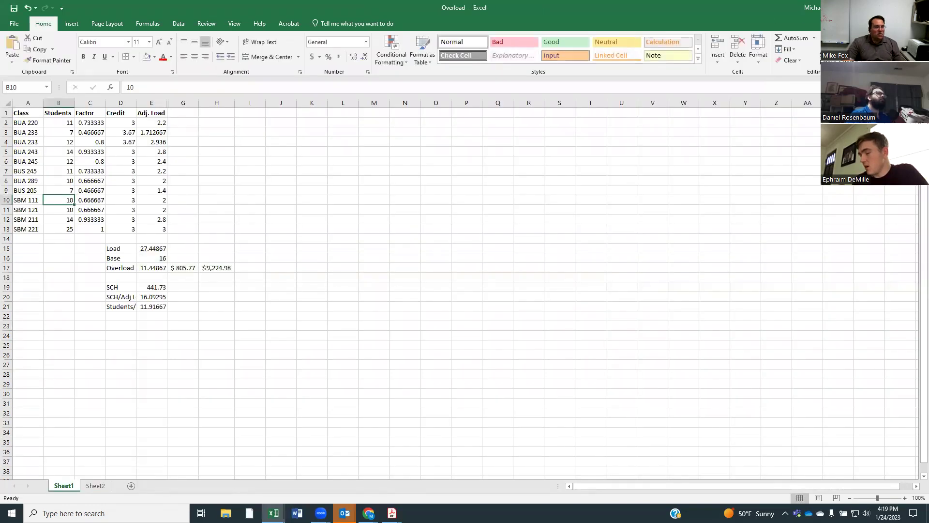
{"action": "key", "text": "alt+Tab"}
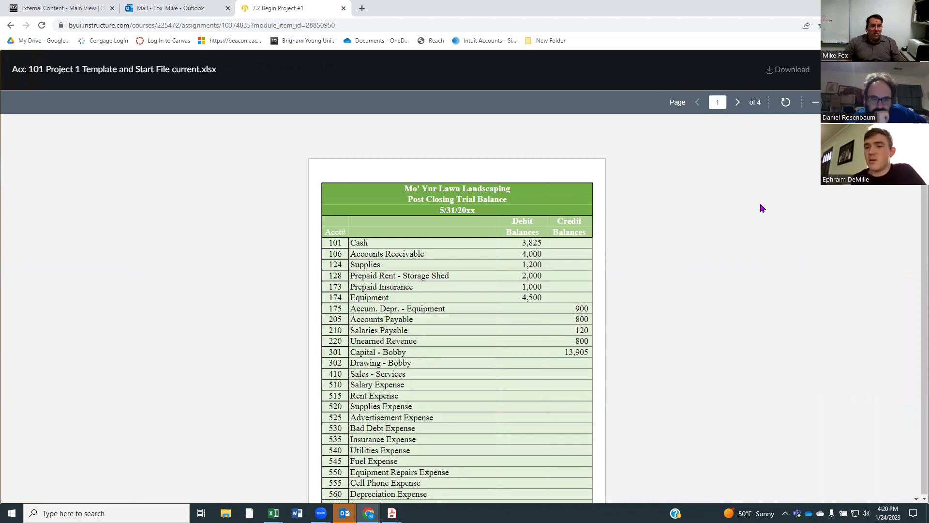
{"action": "scroll", "coordinate": [645, 269], "scroll_direction": "down", "scroll_amount": 3}
{"action": "scroll", "coordinate": [663, 242], "scroll_direction": "up", "scroll_amount": 2}
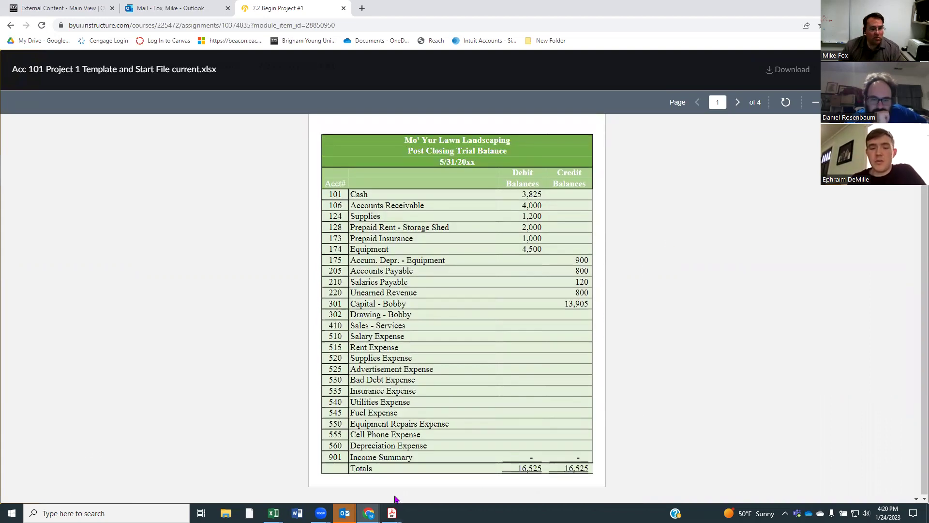
Step: Switch to the template workbook in Excel, show the May Post Closing Trial Balance sheet and enable editing
{"action": "mouse_move", "coordinate": [273, 513]}
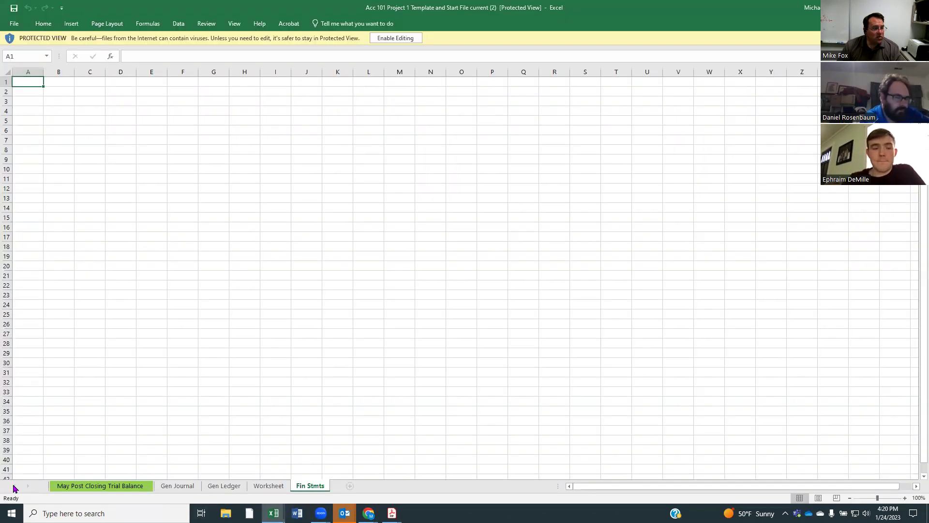
{"action": "left_click", "coordinate": [71, 486]}
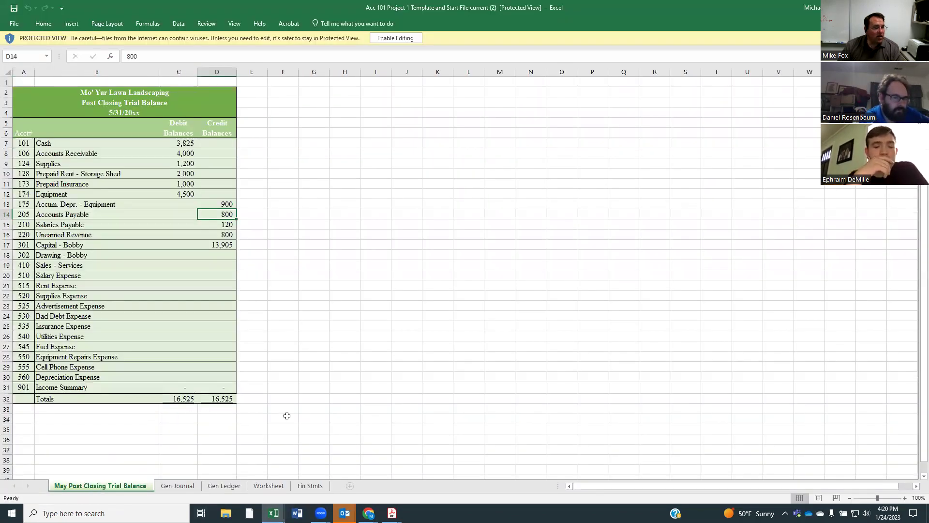
{"action": "left_click", "coordinate": [306, 409]}
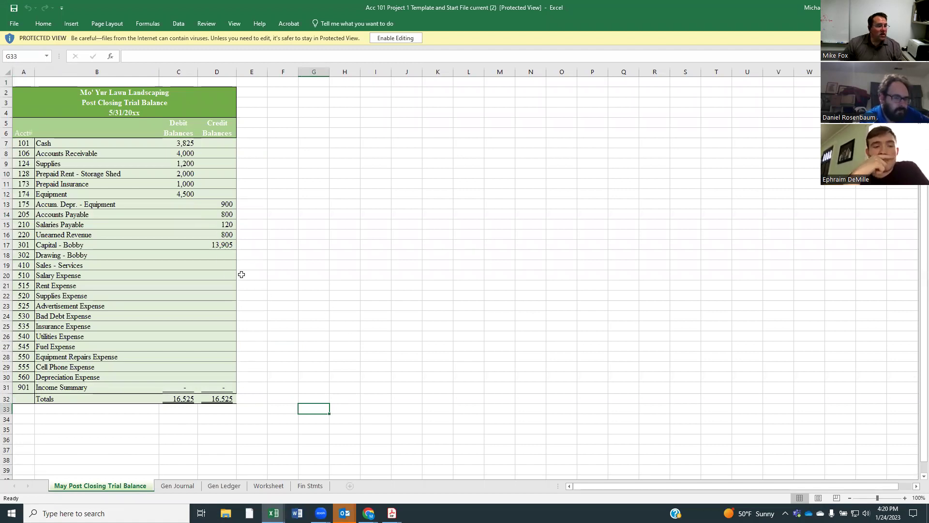
{"action": "left_click", "coordinate": [221, 235]}
{"action": "key", "text": "Down"}
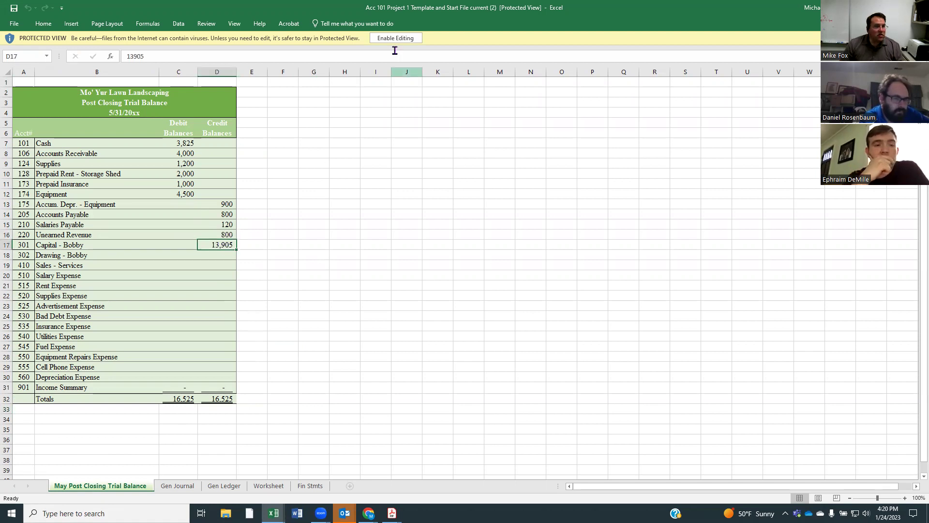
{"action": "left_click", "coordinate": [395, 37]}
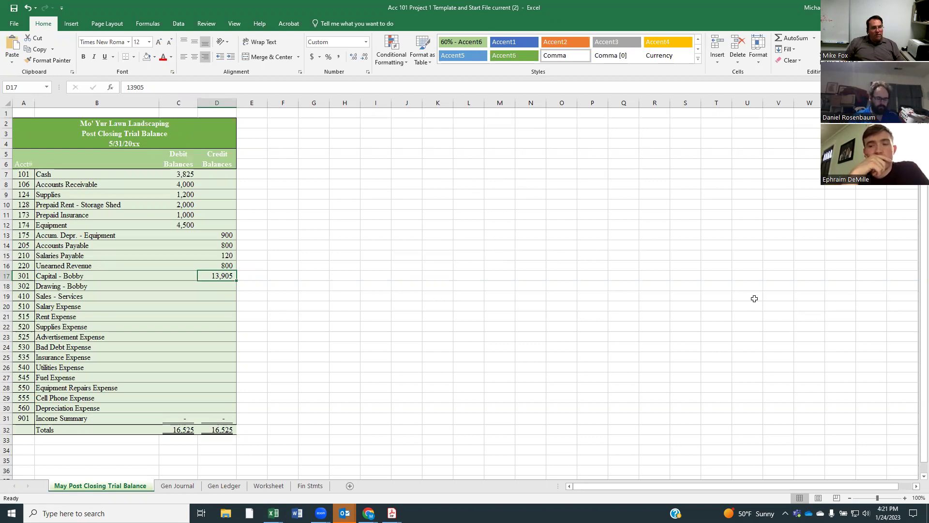
Step: Change the Accounts Payable credit balance in D14 to 400
{"action": "left_click", "coordinate": [224, 249]}
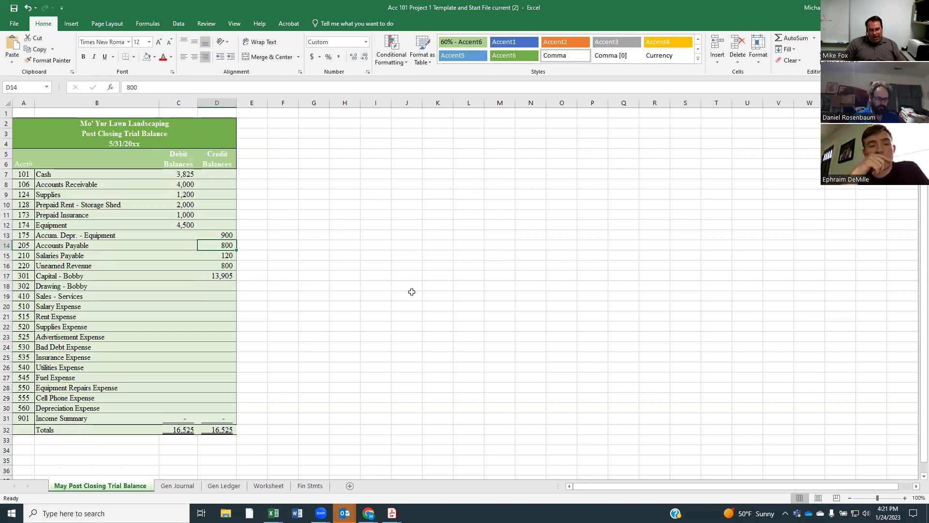
{"action": "type", "text": "40"}
{"action": "key", "text": "Return"}
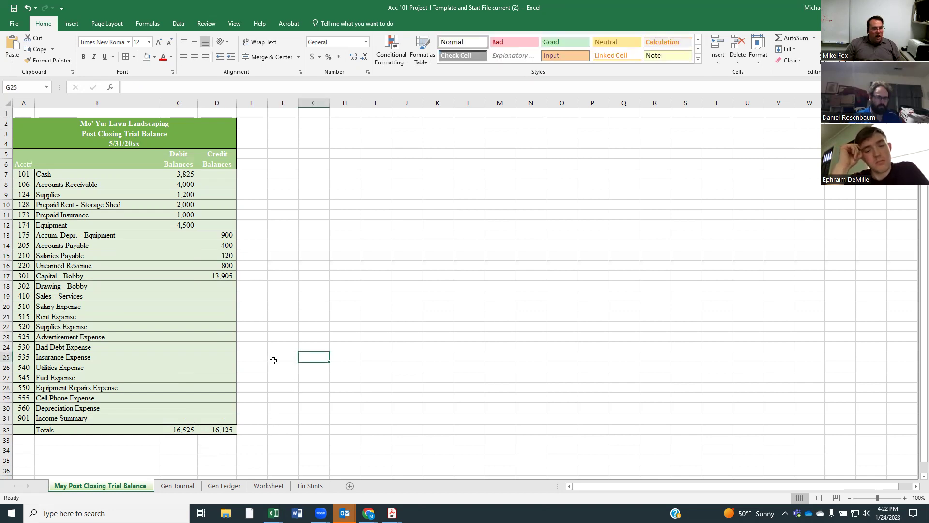
Step: Set the Accounts Payable credit balance in D14 to 800 so the trial balance is restored
{"action": "left_click", "coordinate": [225, 245]}
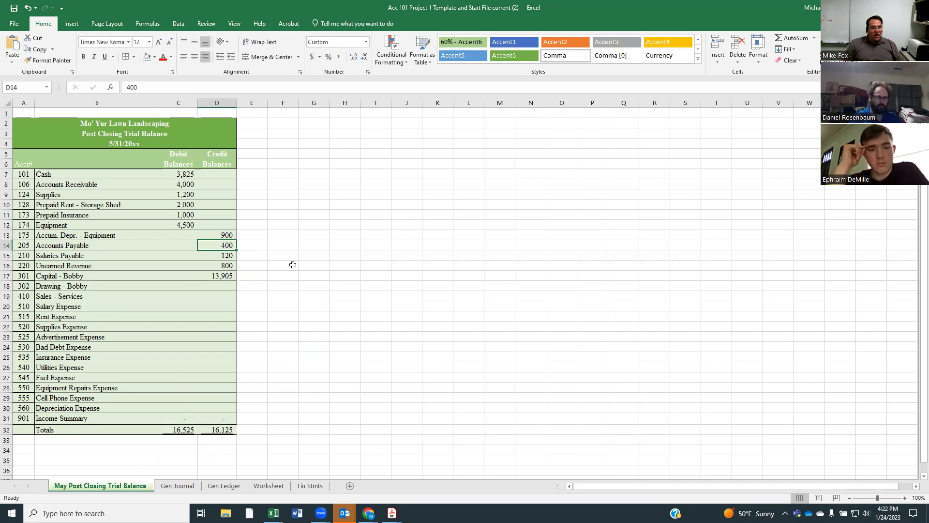
{"action": "left_click", "coordinate": [176, 208]}
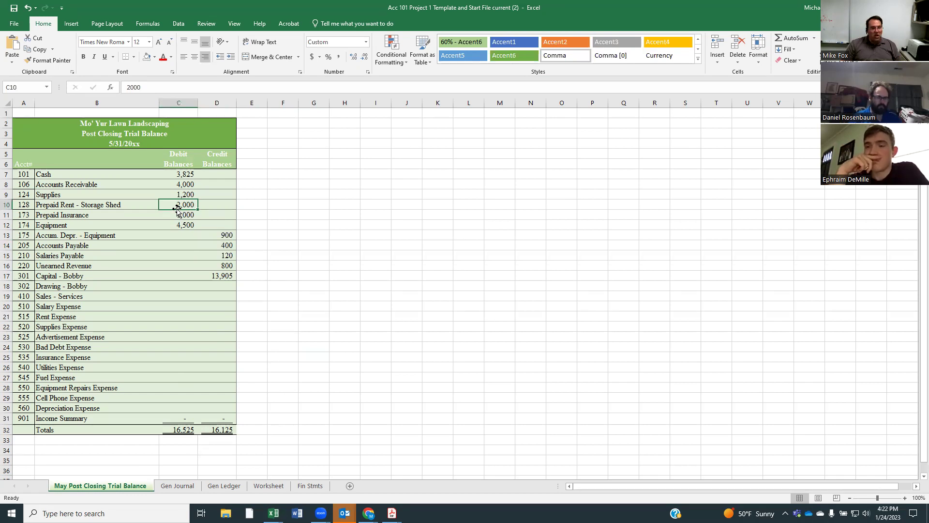
{"action": "left_click", "coordinate": [233, 247]}
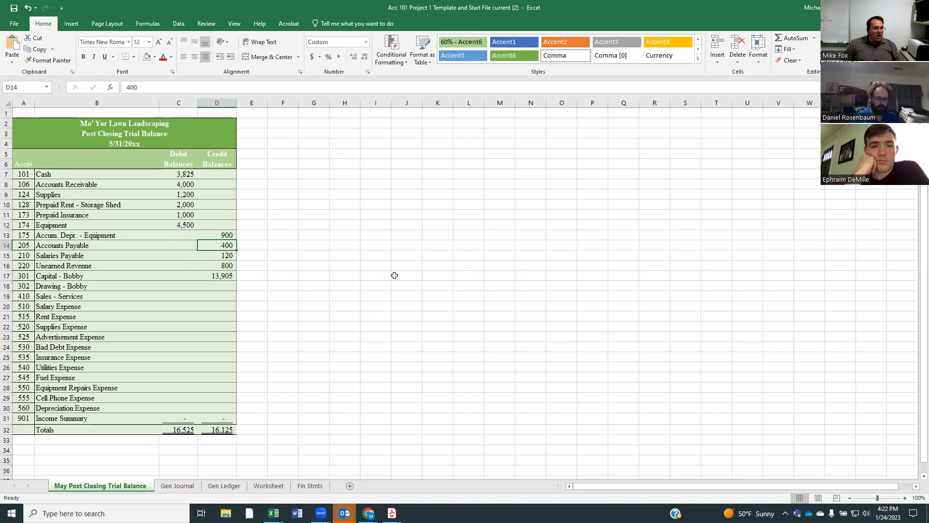
{"action": "type", "text": "800"}
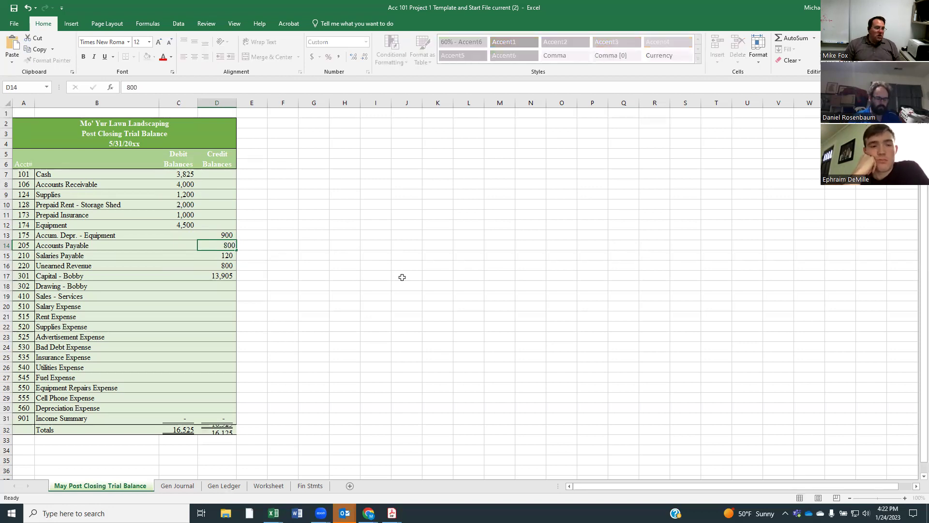
{"action": "key", "text": "Return"}
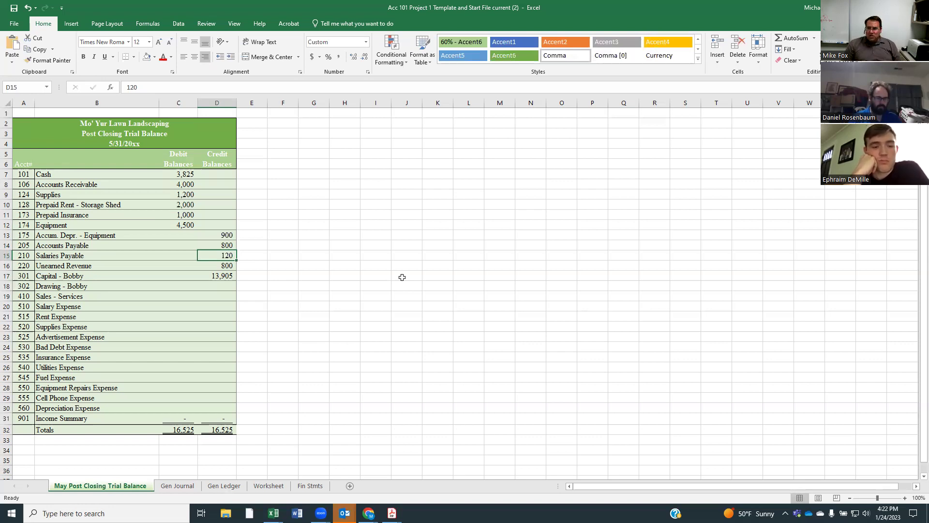
{"action": "left_click", "coordinate": [171, 177]}
{"action": "left_click", "coordinate": [227, 261]}
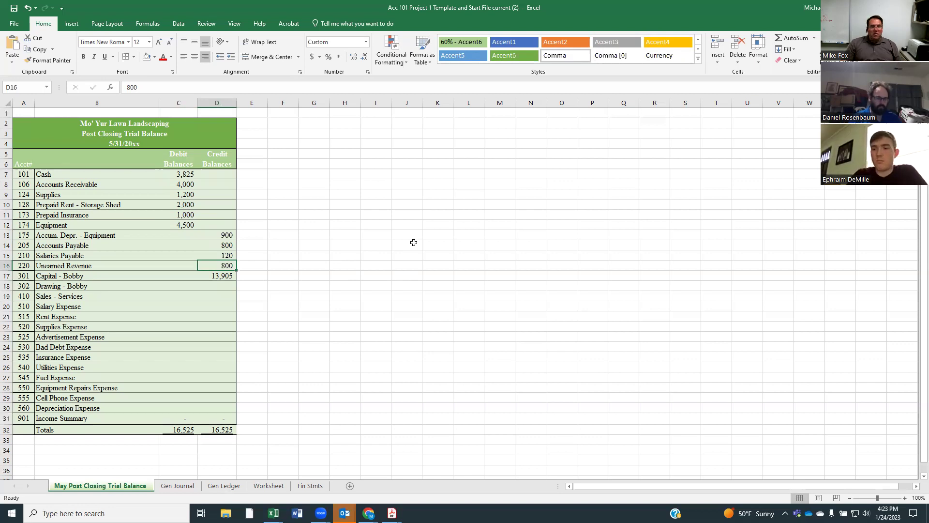
Step: Change the Accounts Payable credit balance in D14 to 400 and select the credit balances D13:D17 to check their sum
{"action": "left_click", "coordinate": [343, 136]}
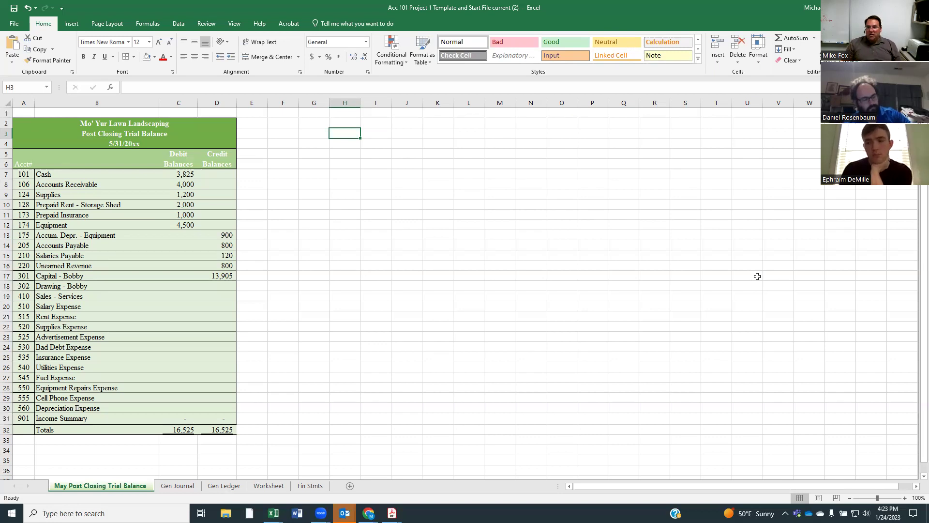
{"action": "left_click", "coordinate": [219, 246]}
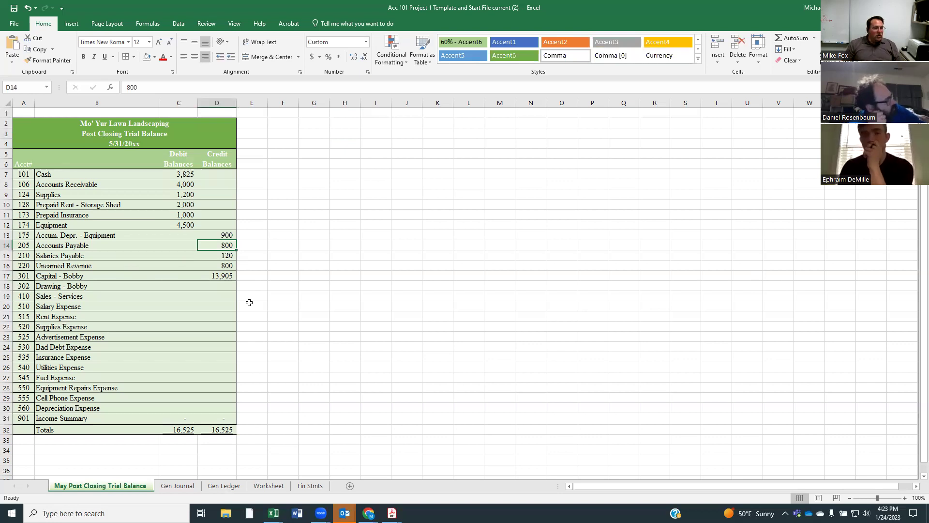
{"action": "type", "text": "400"}
{"action": "key", "text": "Return"}
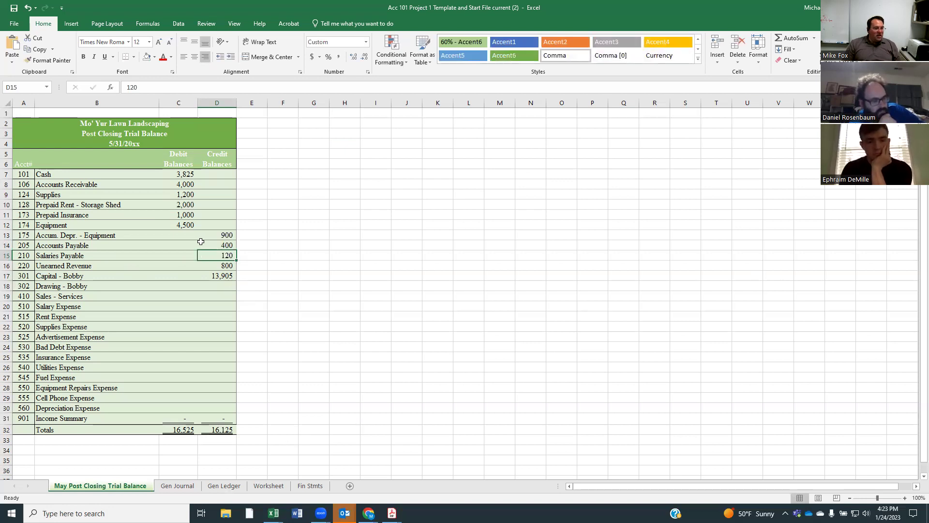
{"action": "left_click_drag", "start_coordinate": [220, 237], "coordinate": [221, 274]}
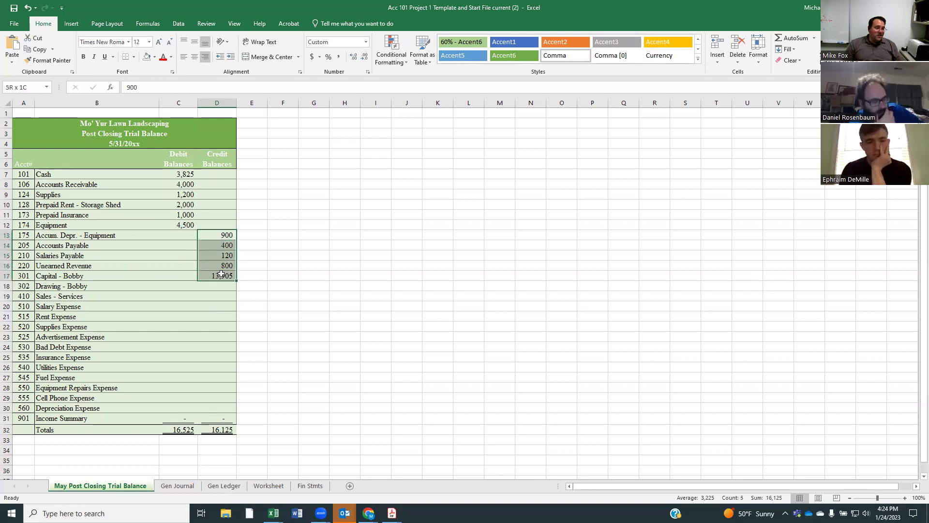
{"action": "left_click", "coordinate": [312, 276]}
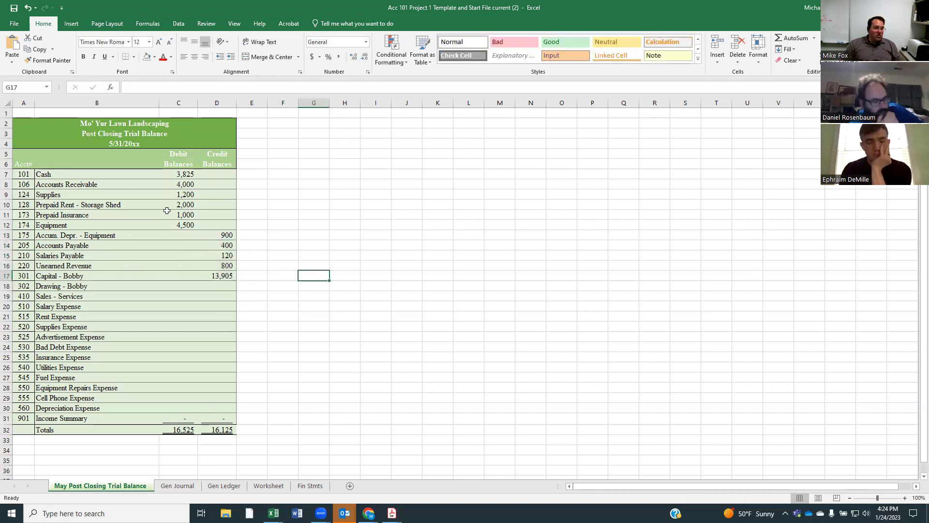
Step: Return the Accounts Payable credit balance in D14 to 800
{"action": "left_click", "coordinate": [222, 245]}
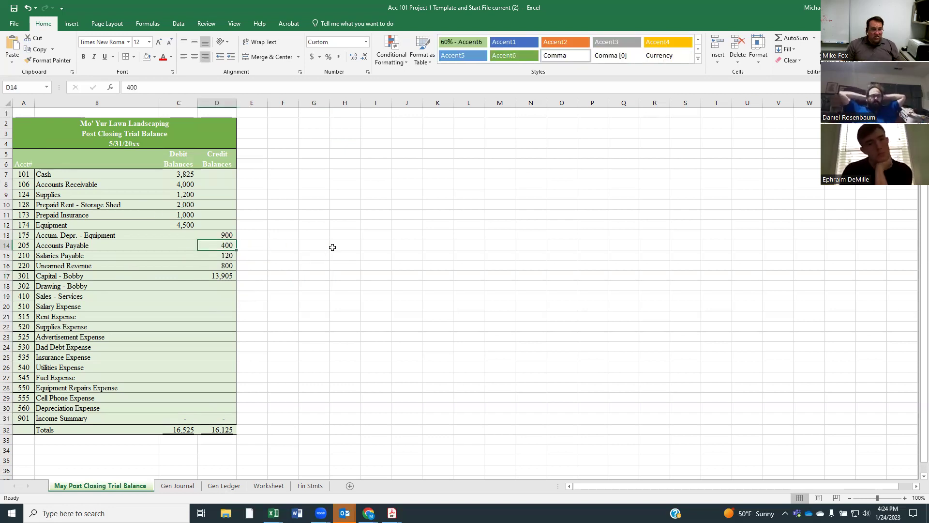
{"action": "type", "text": "800"}
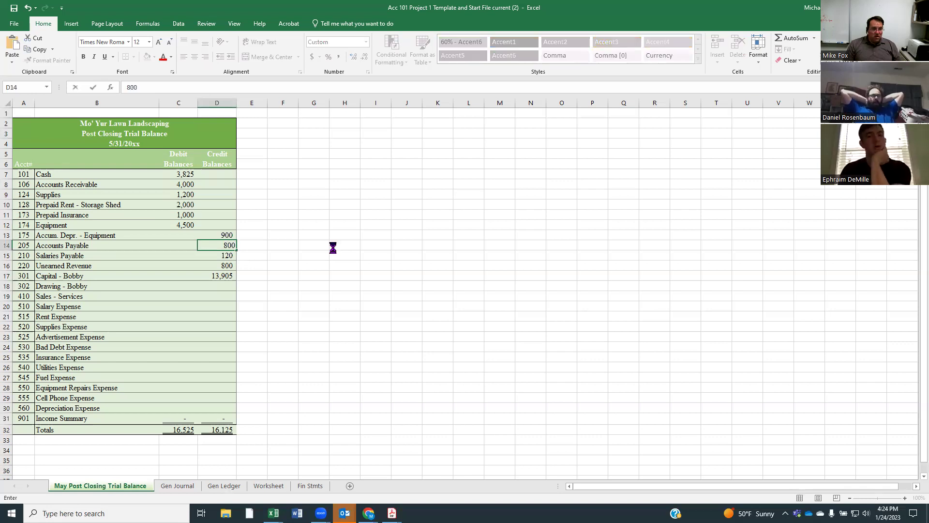
{"action": "key", "text": "Return"}
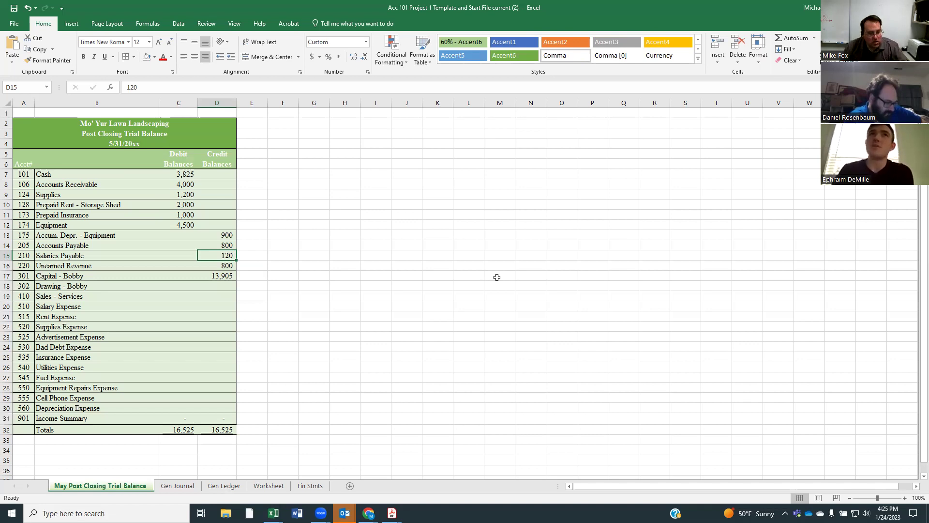
Step: Enter the headings Revenue in H3 and Expense in J3 beside the trial balance
{"action": "left_click", "coordinate": [339, 135]}
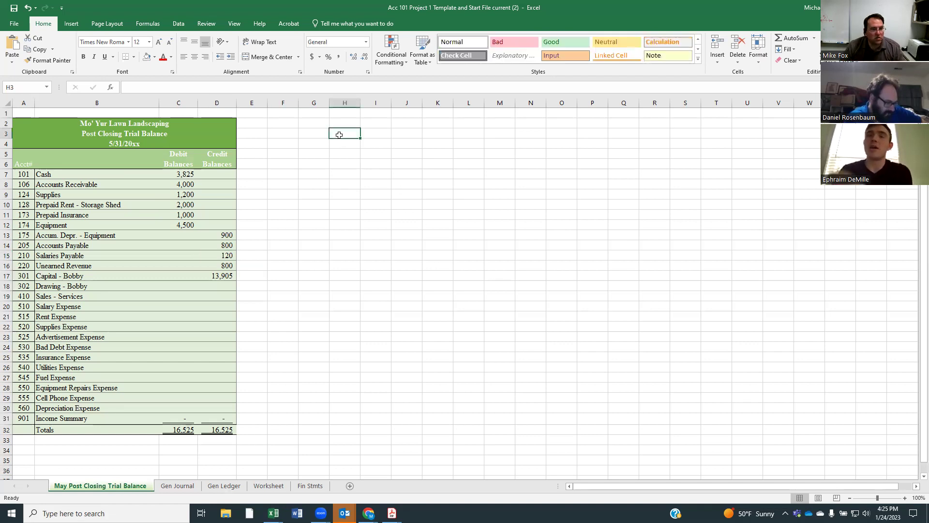
{"action": "type", "text": "Re"}
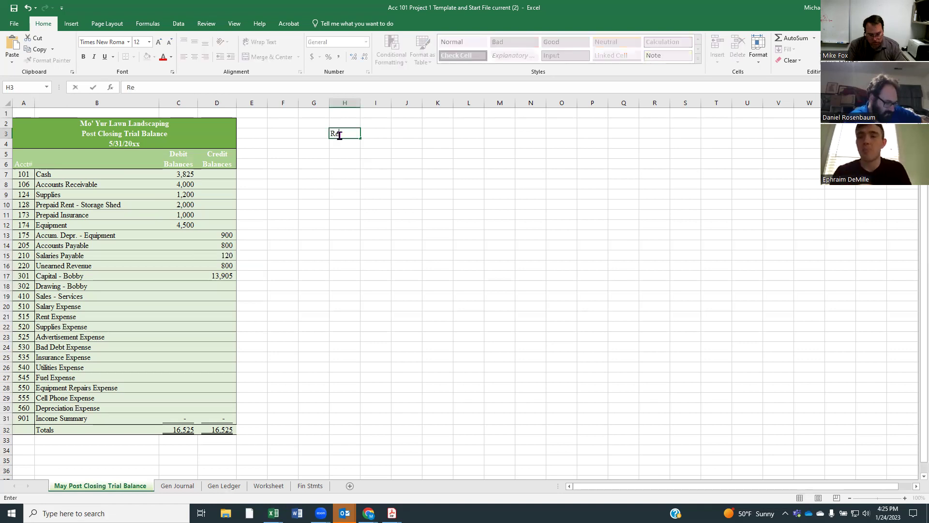
{"action": "type", "text": "venue"}
{"action": "key", "text": "Tab"}
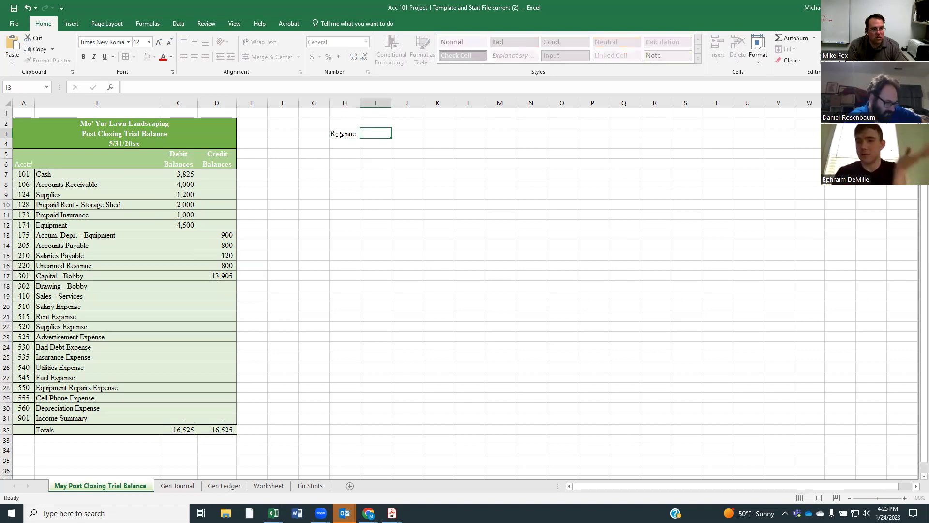
{"action": "key", "text": "Tab"}
{"action": "type", "text": "Expense"}
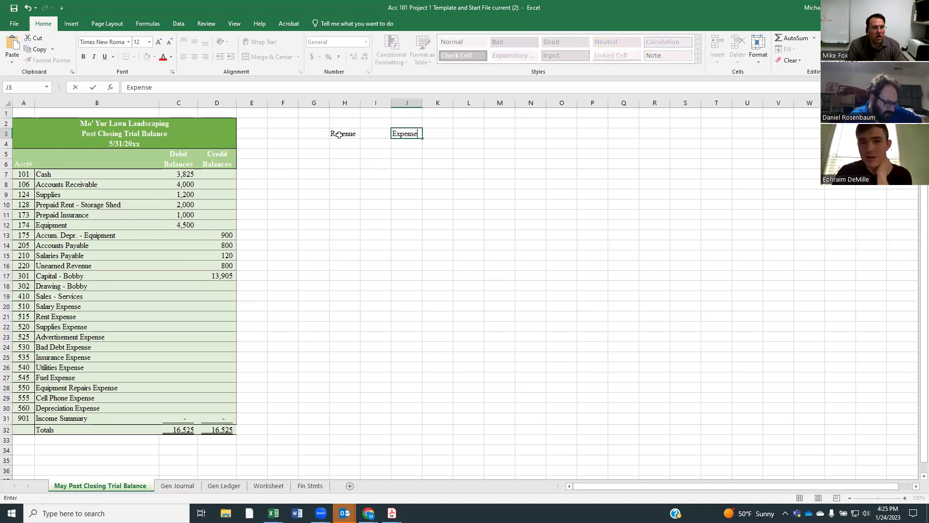
{"action": "key", "text": "Return"}
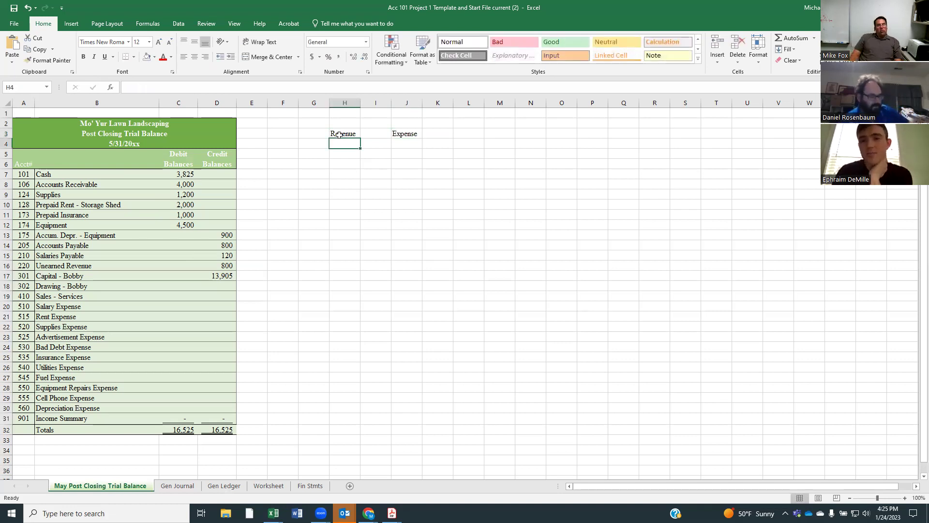